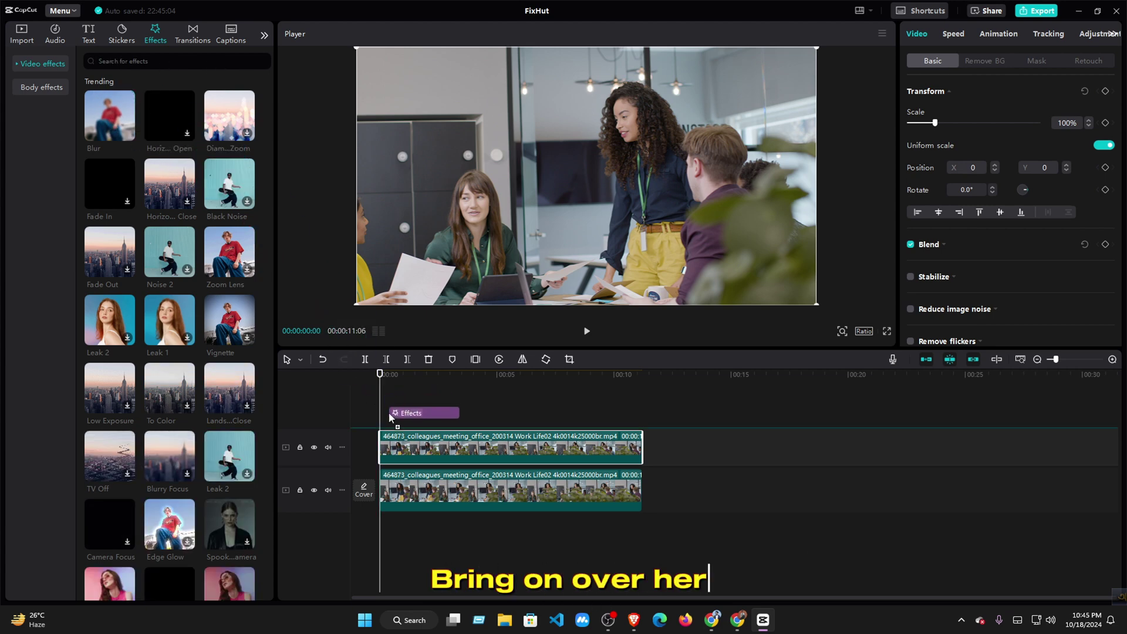
# Apply the Blur effect over the full length of the upper video and combine both into a compound clip
pyautogui.moveTo(381, 418); pyautogui.dragTo(442, 427)
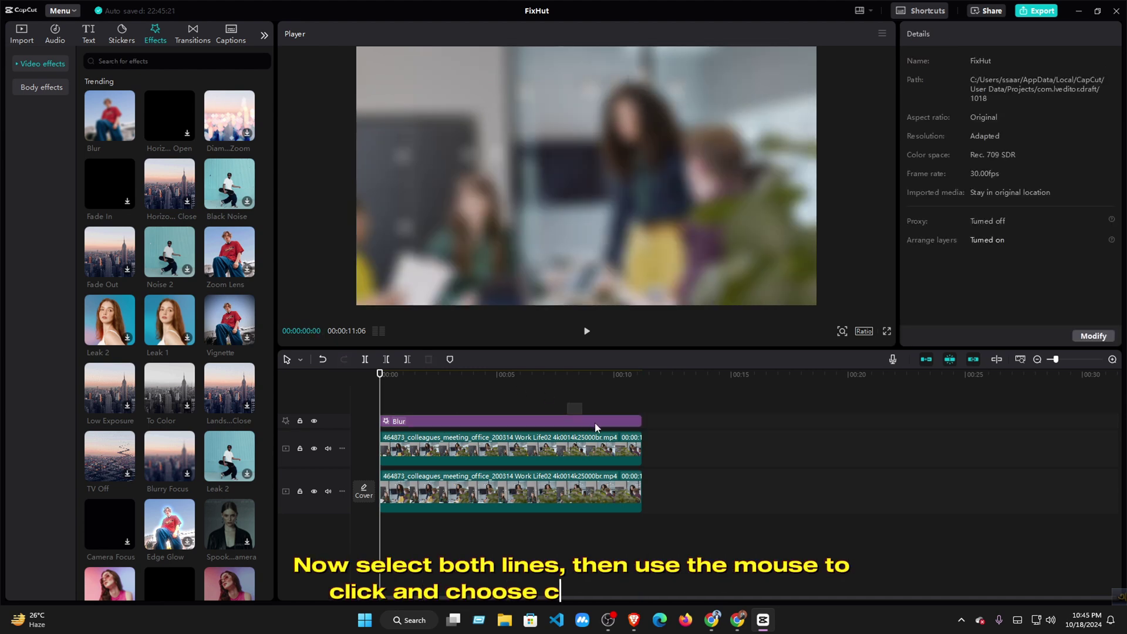
pyautogui.click(631, 455)
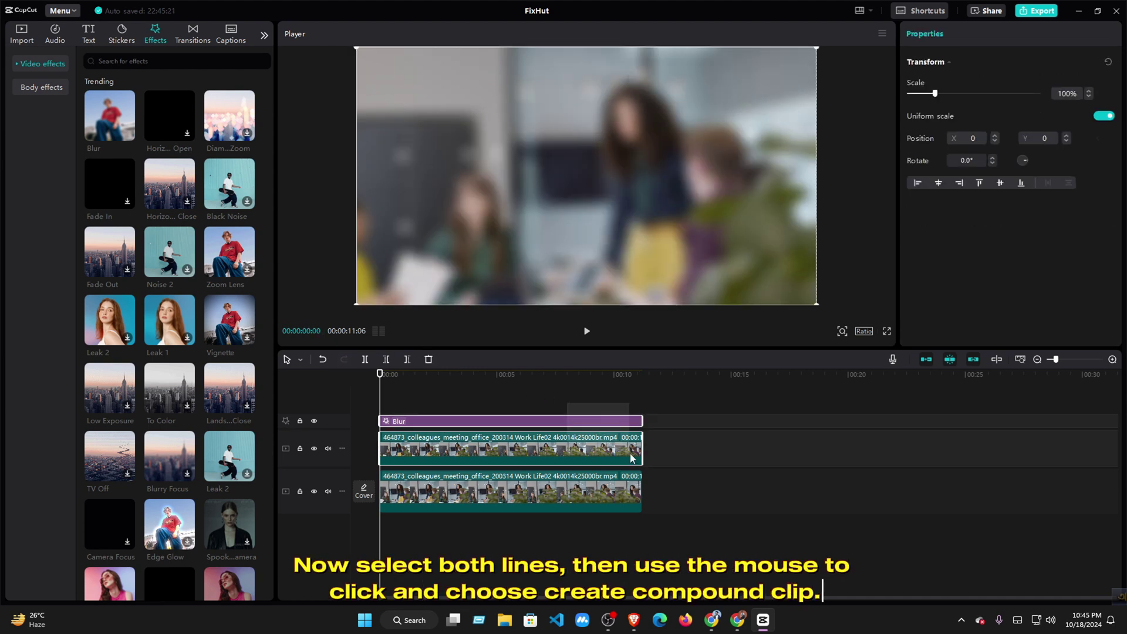
pyautogui.rightClick(590, 445)
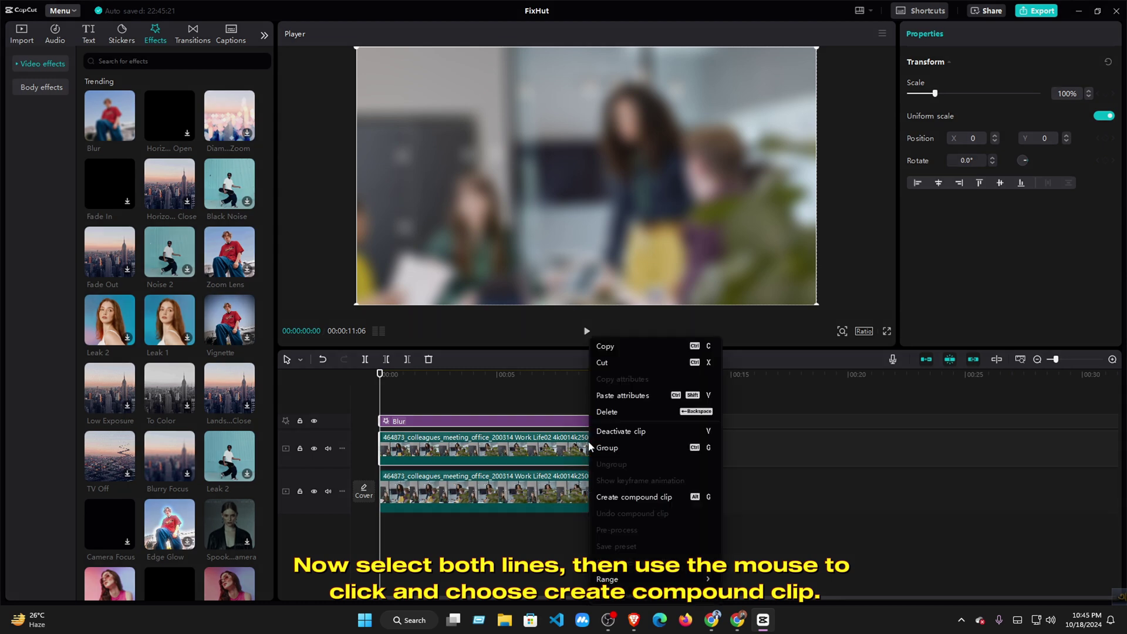
pyautogui.click(667, 501)
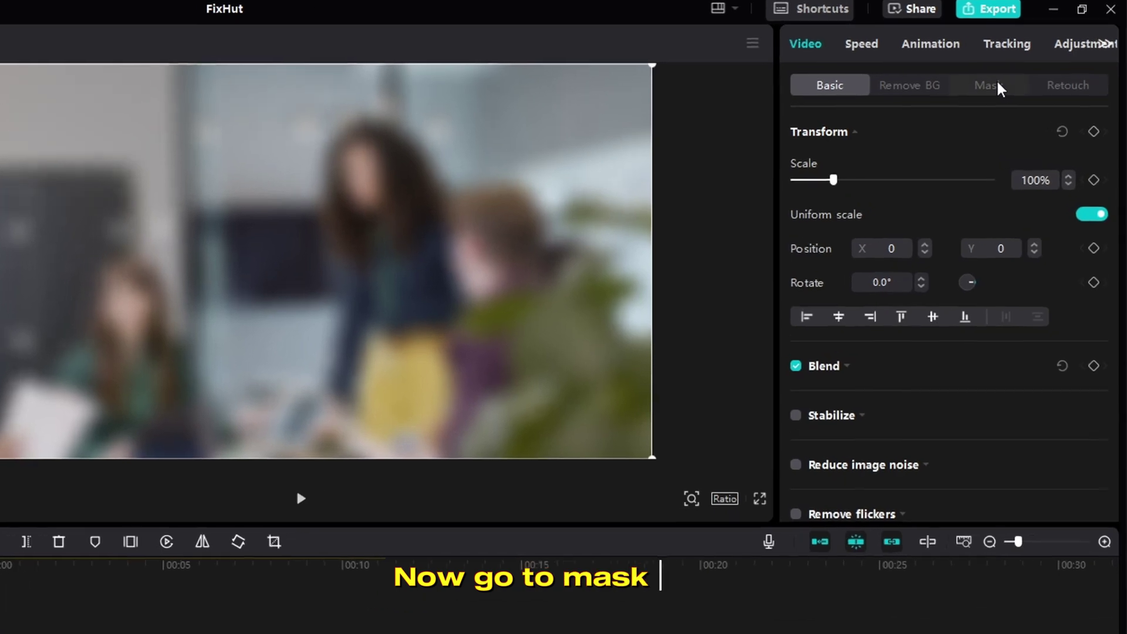
# Add a Circle mask over the standing woman's face, sized 170 by 210 at X 169, Y 230, with feather 4
pyautogui.click(1001, 80)
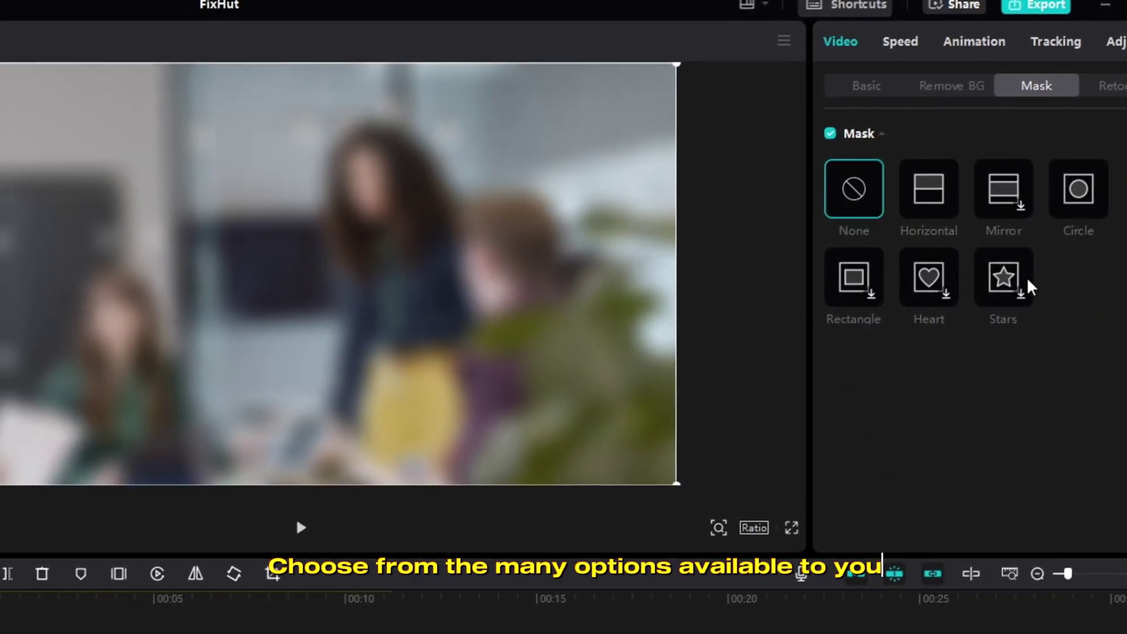
pyautogui.click(1070, 207)
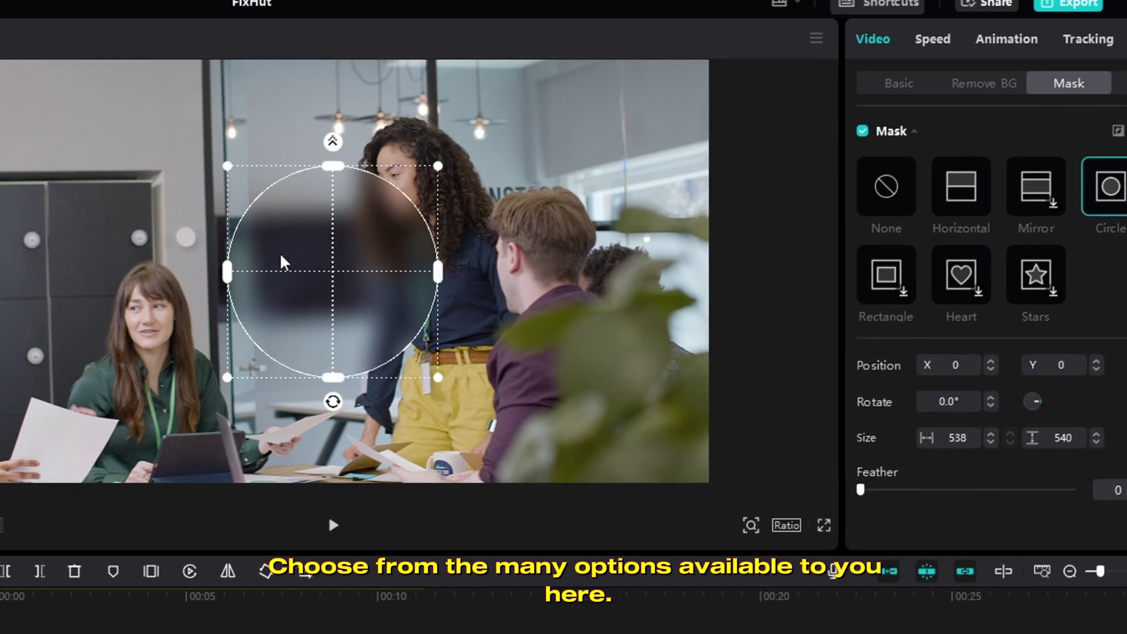
pyautogui.moveTo(328, 291)
pyautogui.mouseDown()
pyautogui.moveTo(371, 296)
pyautogui.moveTo(325, 278)
pyautogui.mouseUp()
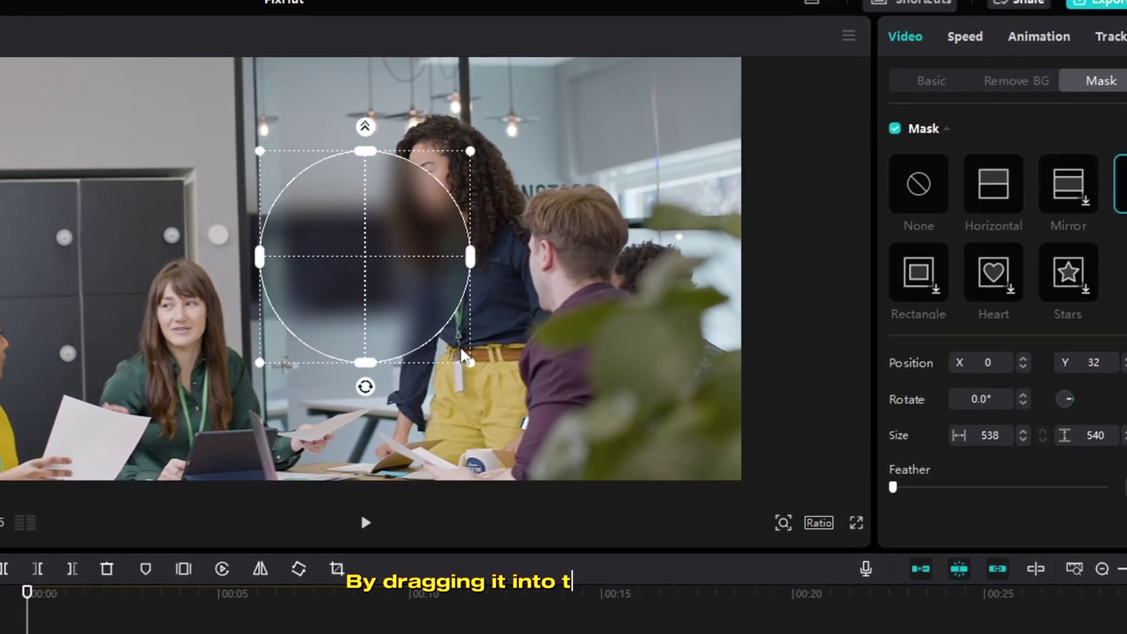
pyautogui.moveTo(463, 363); pyautogui.dragTo(525, 189)
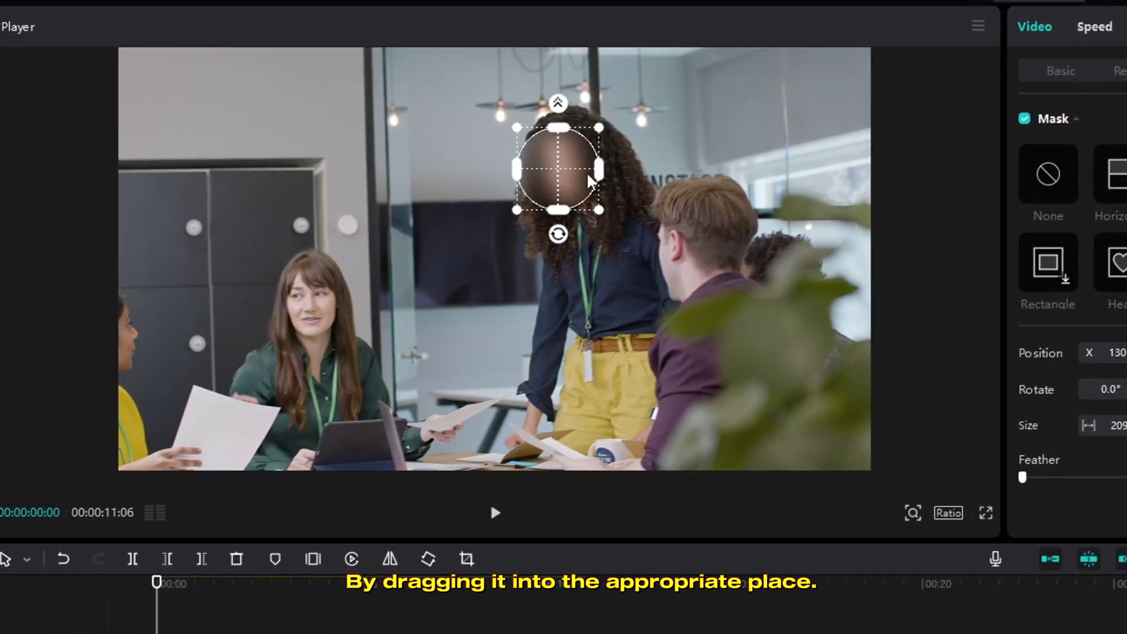
pyautogui.moveTo(589, 170)
pyautogui.mouseDown()
pyautogui.moveTo(584, 178)
pyautogui.moveTo(597, 171)
pyautogui.mouseUp()
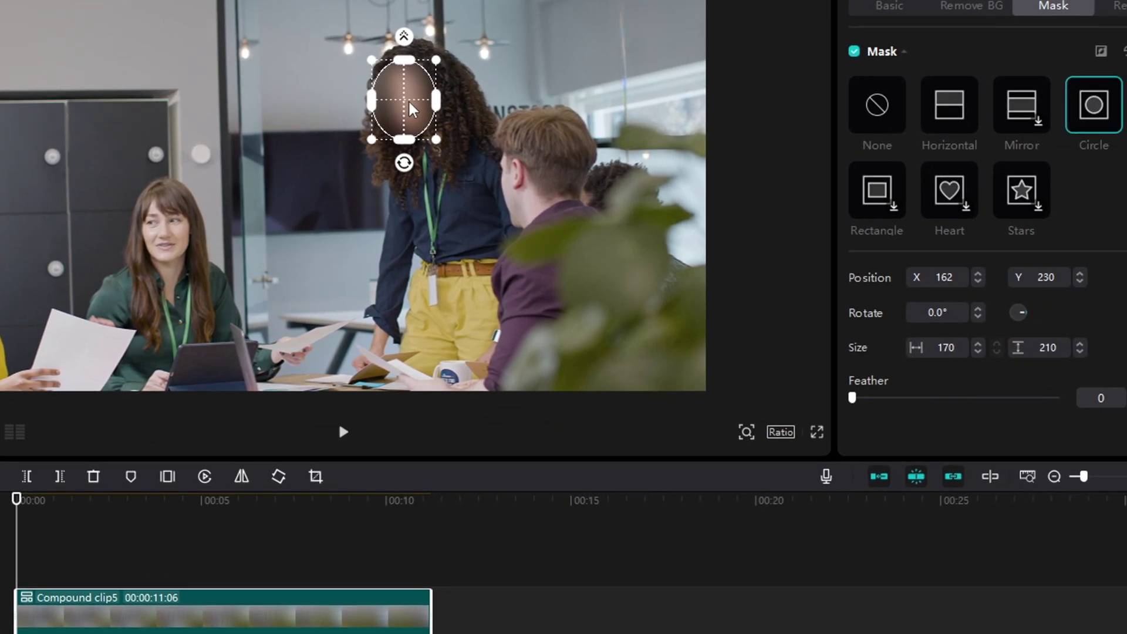
pyautogui.moveTo(413, 108); pyautogui.dragTo(416, 108)
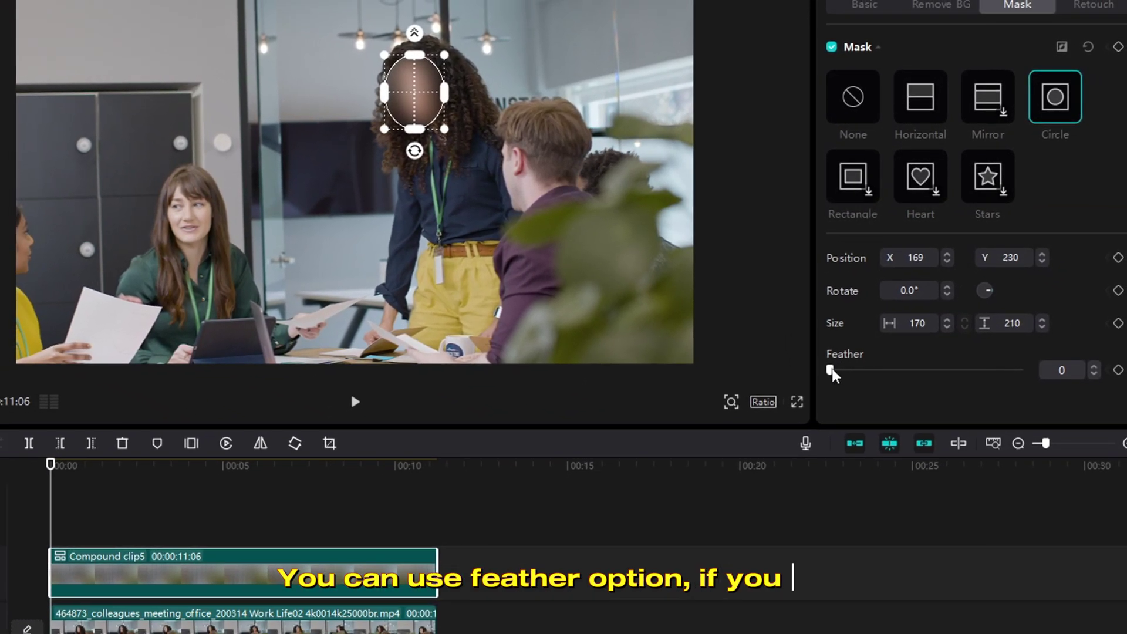
pyautogui.moveTo(833, 371); pyautogui.dragTo(865, 354)
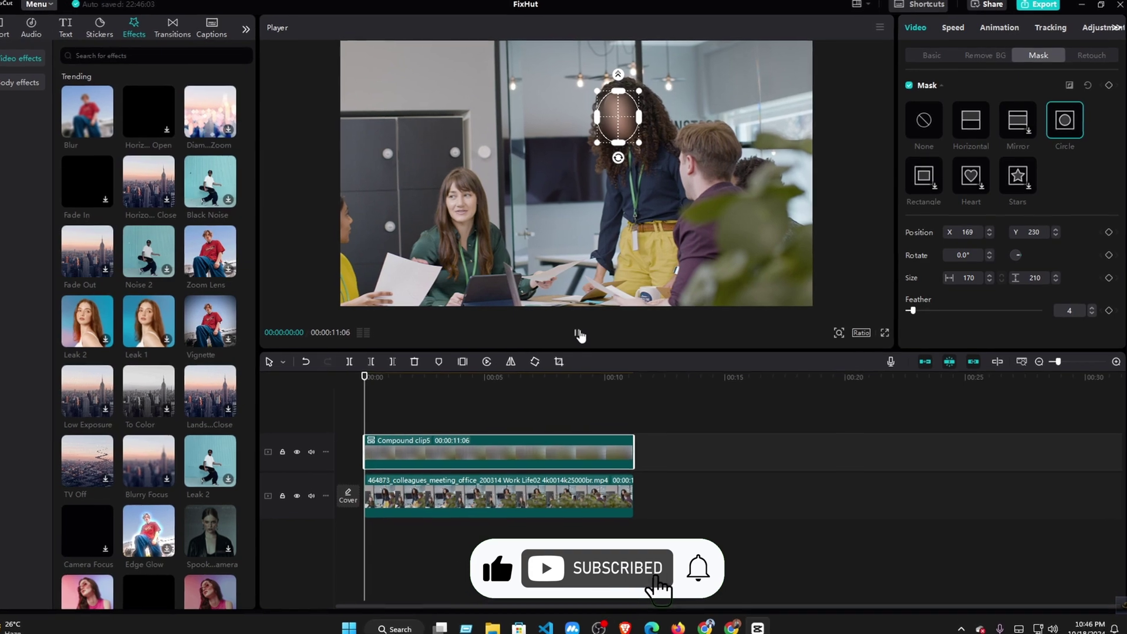
# Preview the blur over the moving footage, then add mask position and size keyframes at the start of the compound clip
pyautogui.click(585, 332)
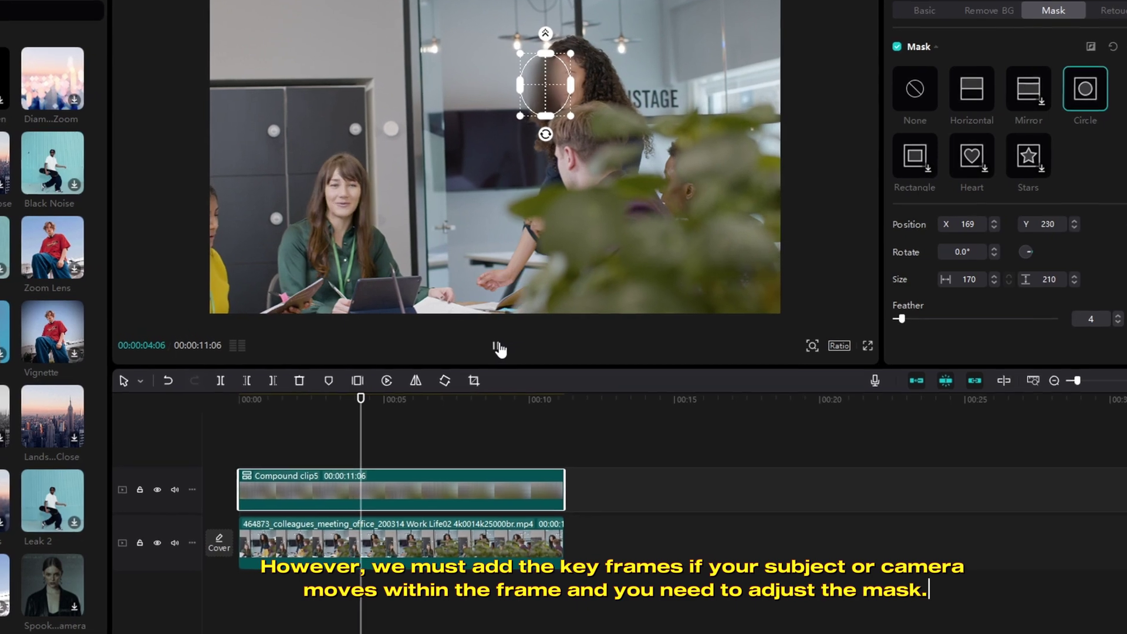
pyautogui.click(505, 348)
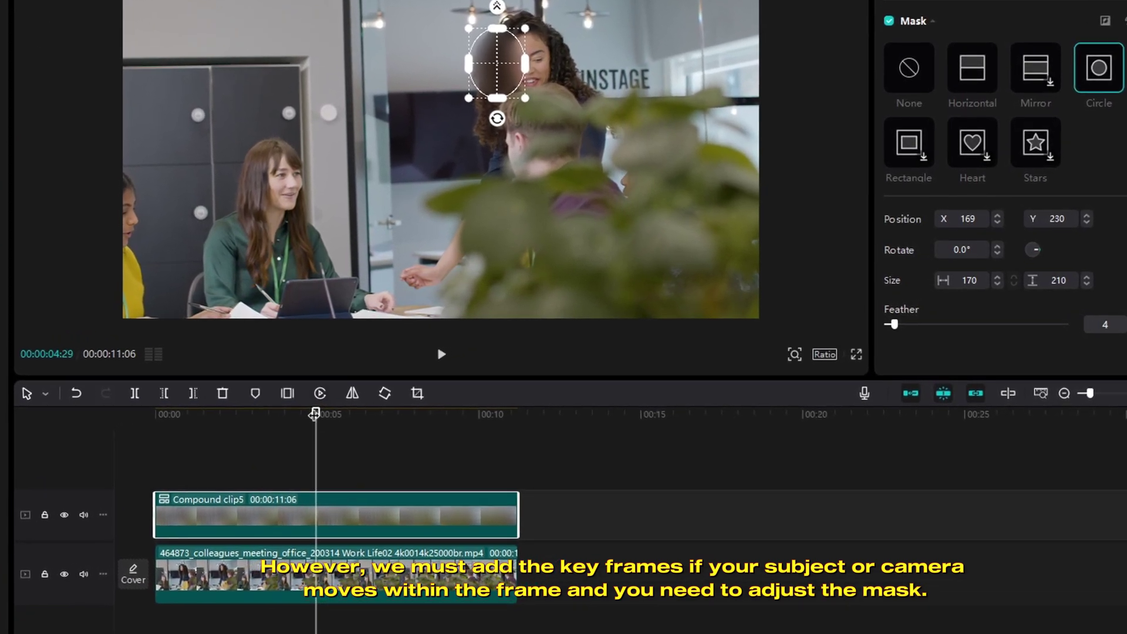
pyautogui.click(170, 424)
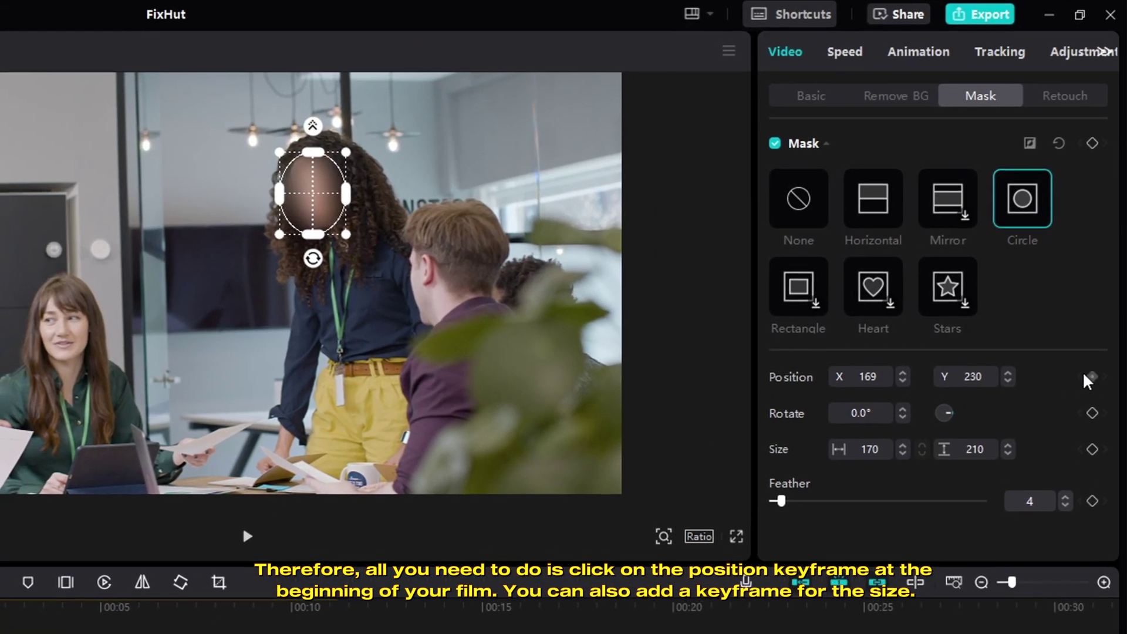
pyautogui.click(1098, 366)
pyautogui.click(1097, 423)
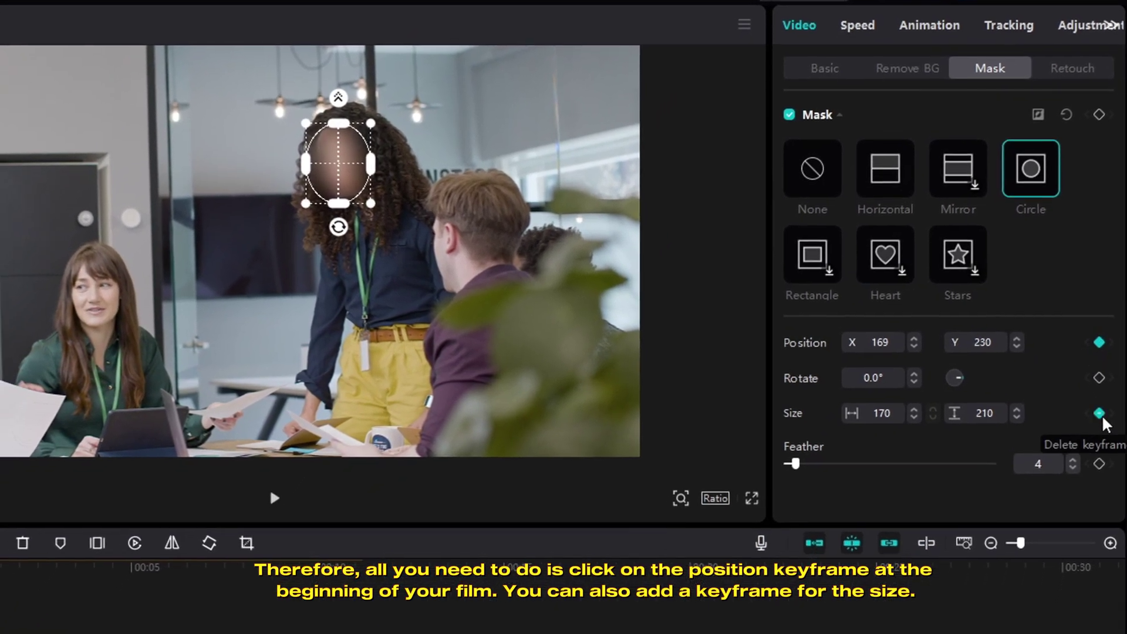
# Play to about 3 seconds and move the mask back onto the standing woman's face at X 230
pyautogui.click(303, 466)
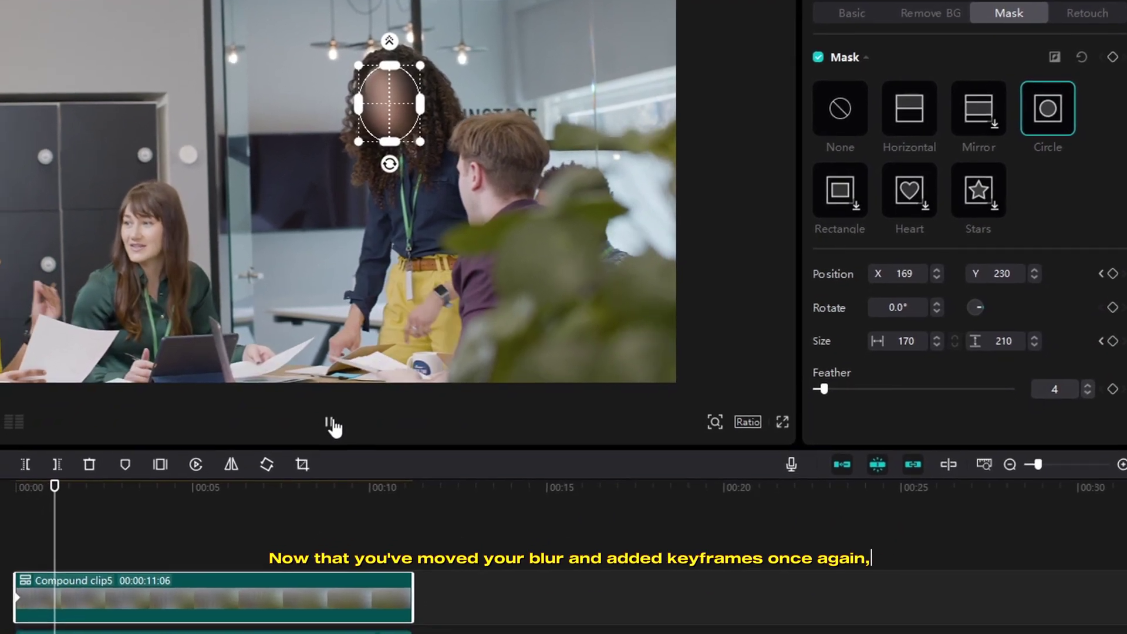
pyautogui.click(324, 433)
pyautogui.click(353, 396)
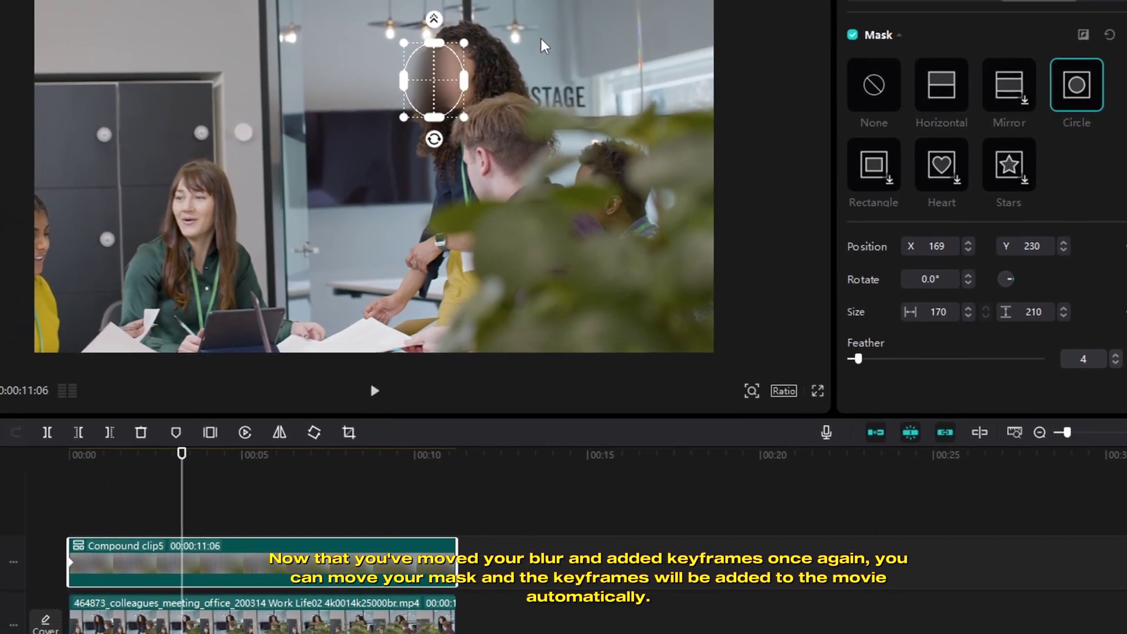
pyautogui.moveTo(444, 79); pyautogui.dragTo(505, 86)
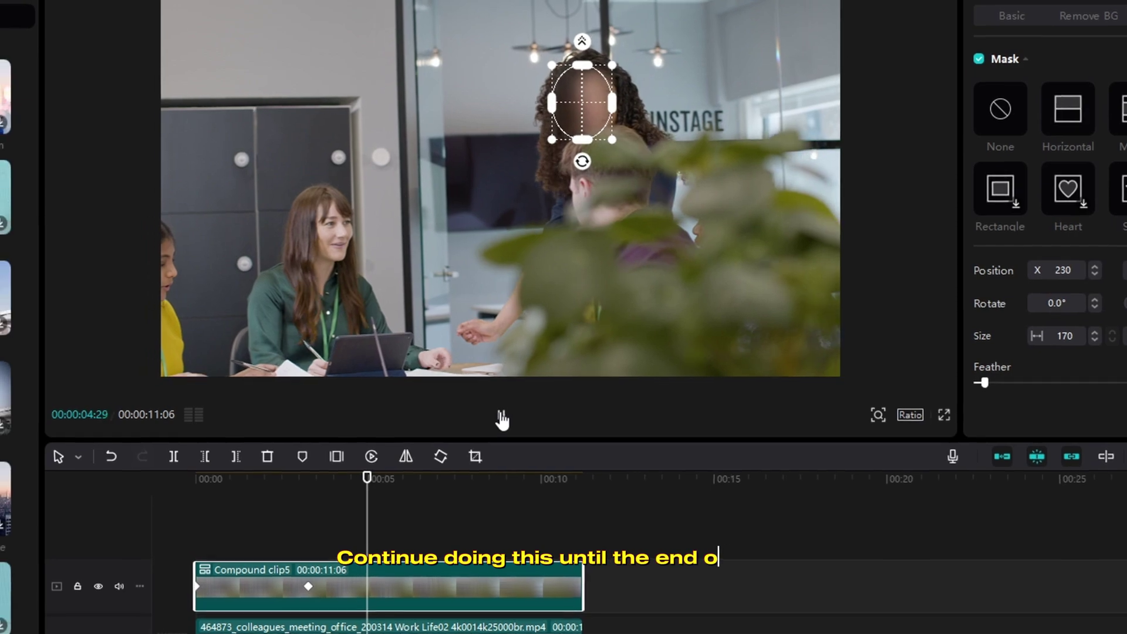
# Reposition the mask over the face to X 272, Y 242 at 00:00:06:08 and X 242, Y 238 at 00:00:07:01
pyautogui.click(520, 421)
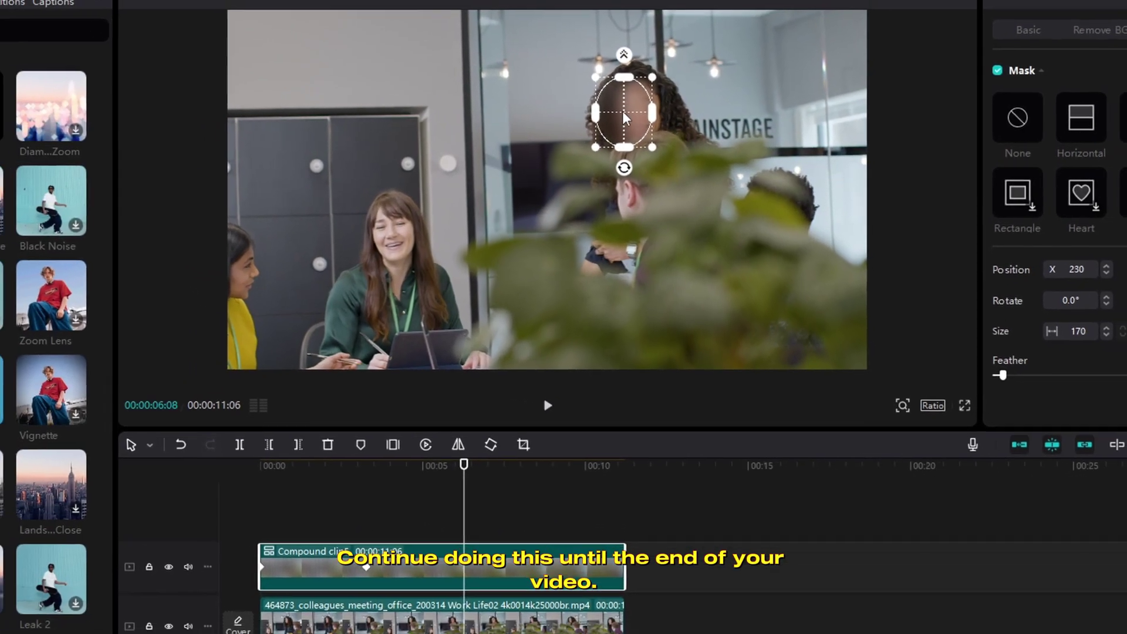
pyautogui.moveTo(625, 119); pyautogui.dragTo(638, 115)
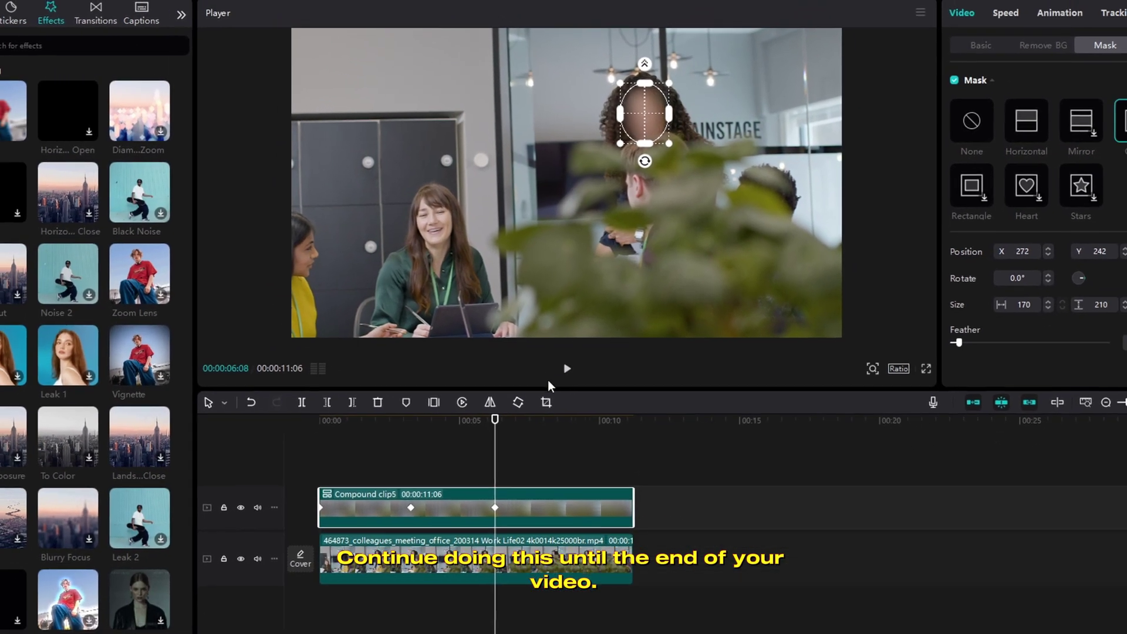
pyautogui.click(566, 370)
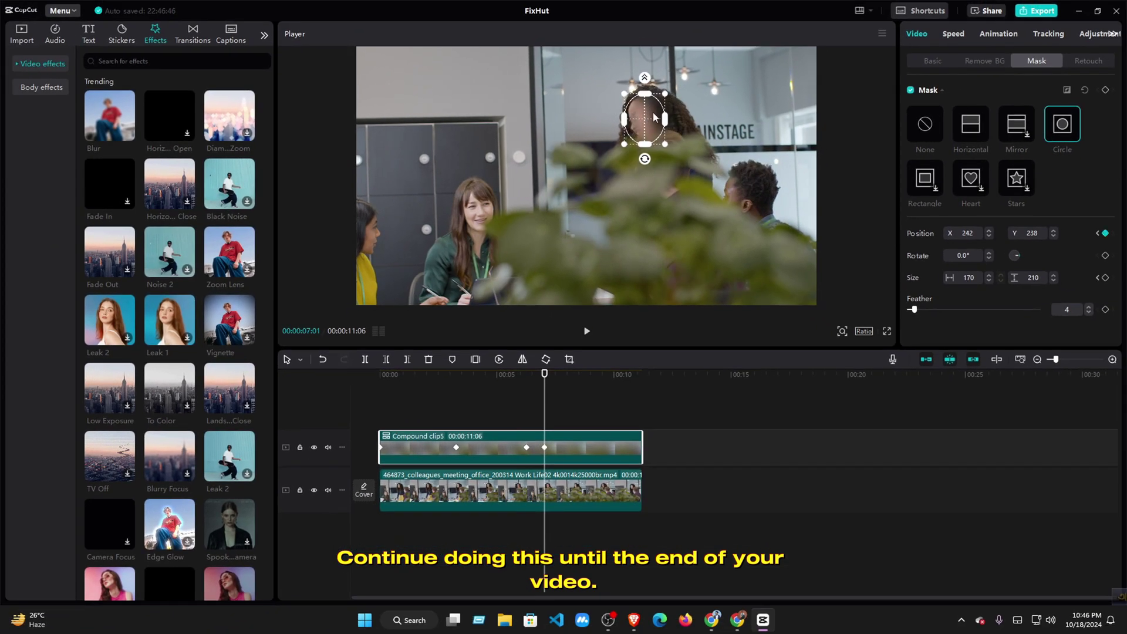
# Realign the mask with the face at 00:00:07:22, and move it to X 130, Y 235 at 00:00:08:09
pyautogui.click(587, 332)
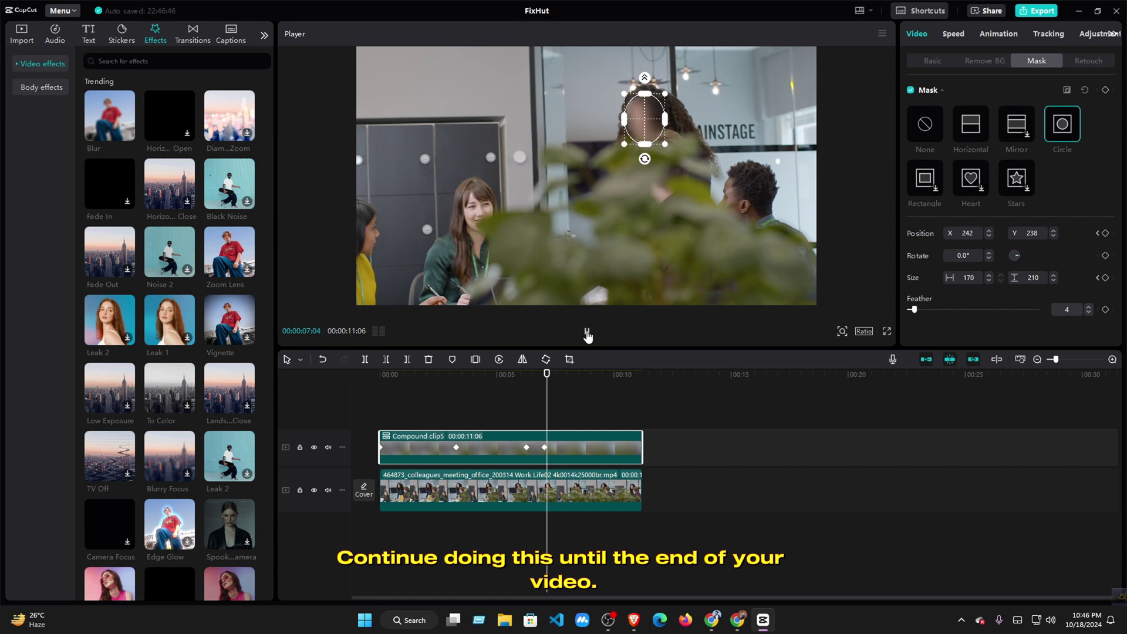
pyautogui.click(587, 332)
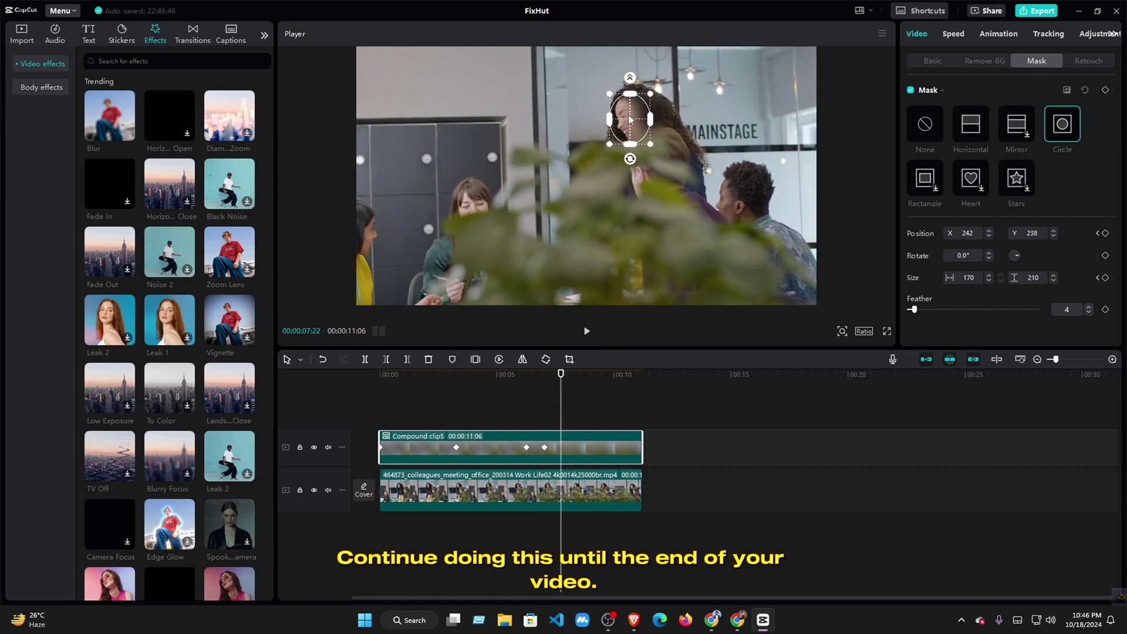
pyautogui.click(587, 332)
pyautogui.moveTo(639, 114); pyautogui.dragTo(628, 122)
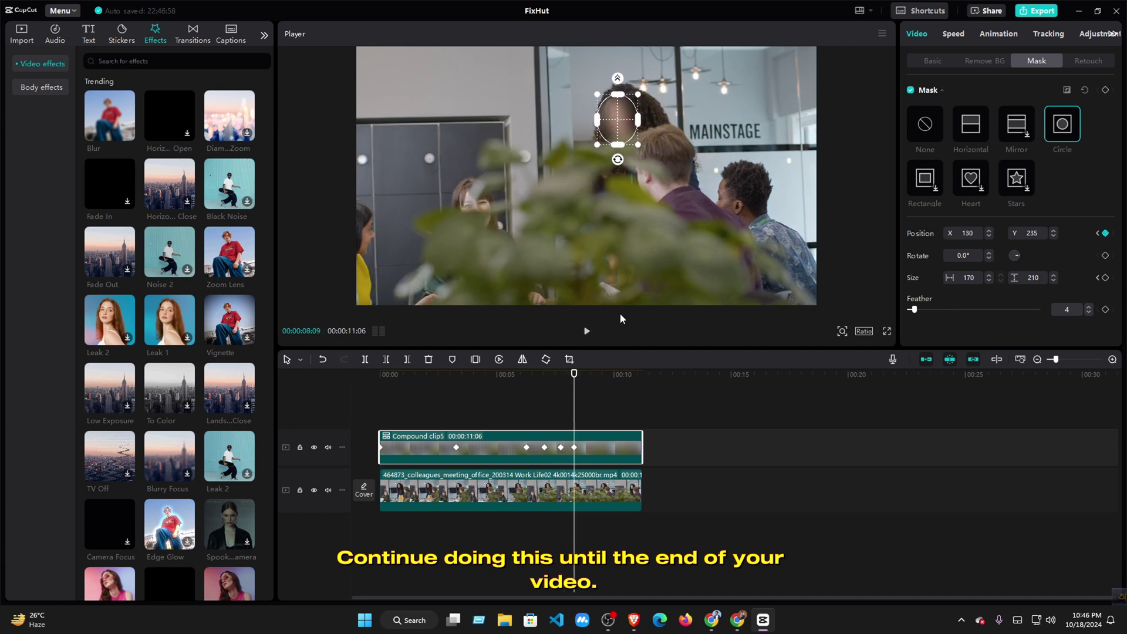
# Advance to 00:00:09:24 and move the mask onto the woman's face at X 96, Y 203
pyautogui.click(588, 333)
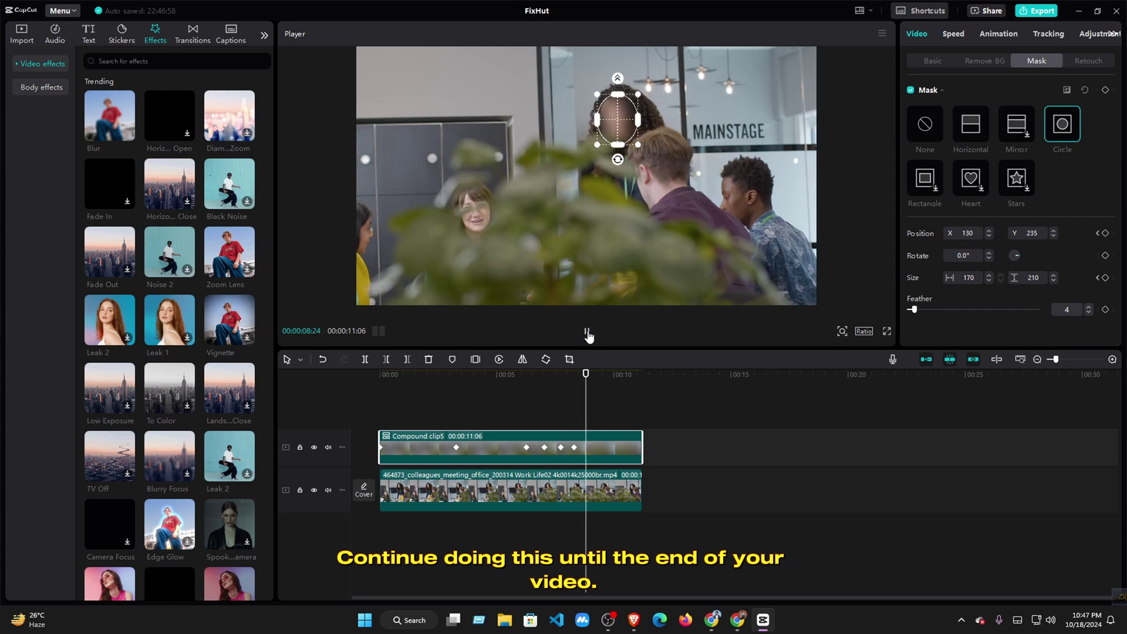
pyautogui.click(588, 333)
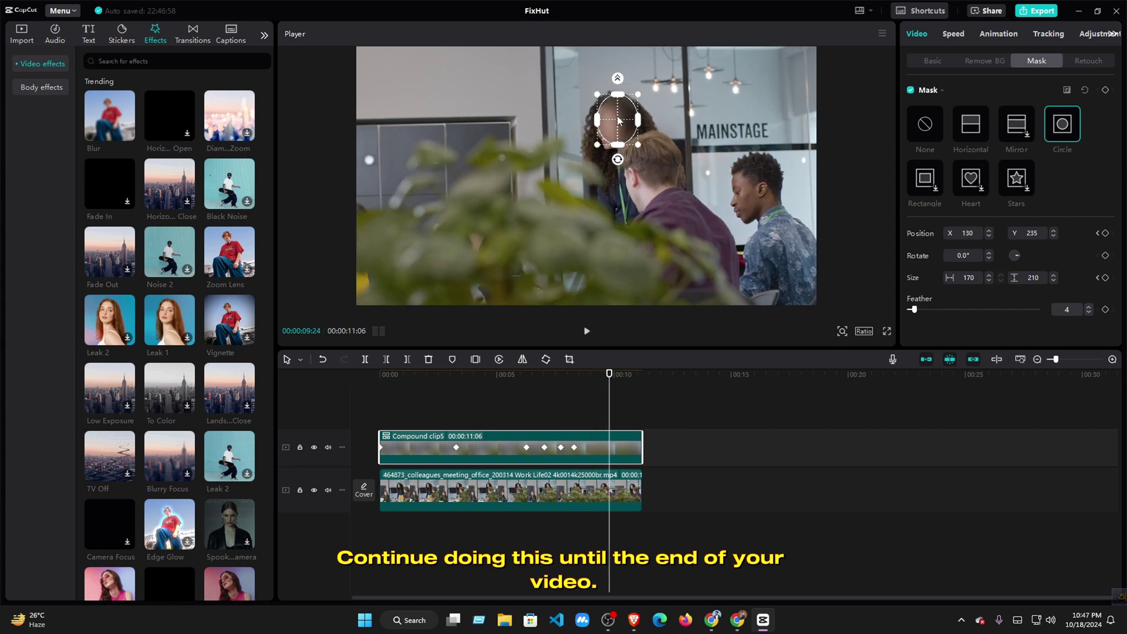
pyautogui.click(587, 333)
pyautogui.click(586, 333)
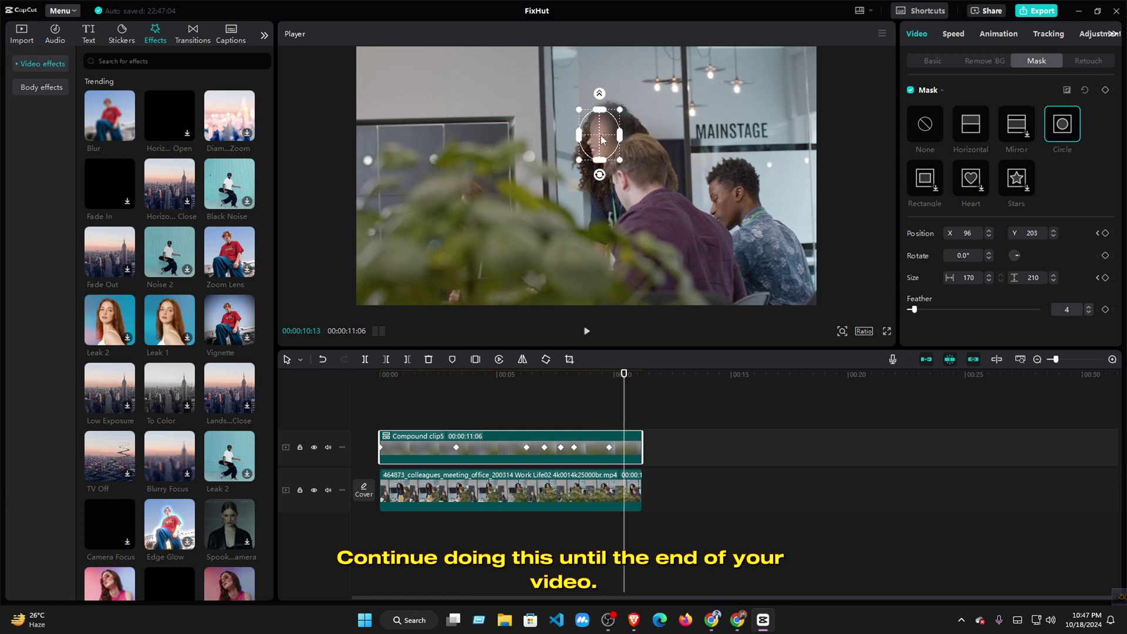
# Move the mask to X 54, Y 171 at 00:00:10:13 and realign it with the face at 00:00:11:01
pyautogui.click(586, 332)
pyautogui.click(578, 165)
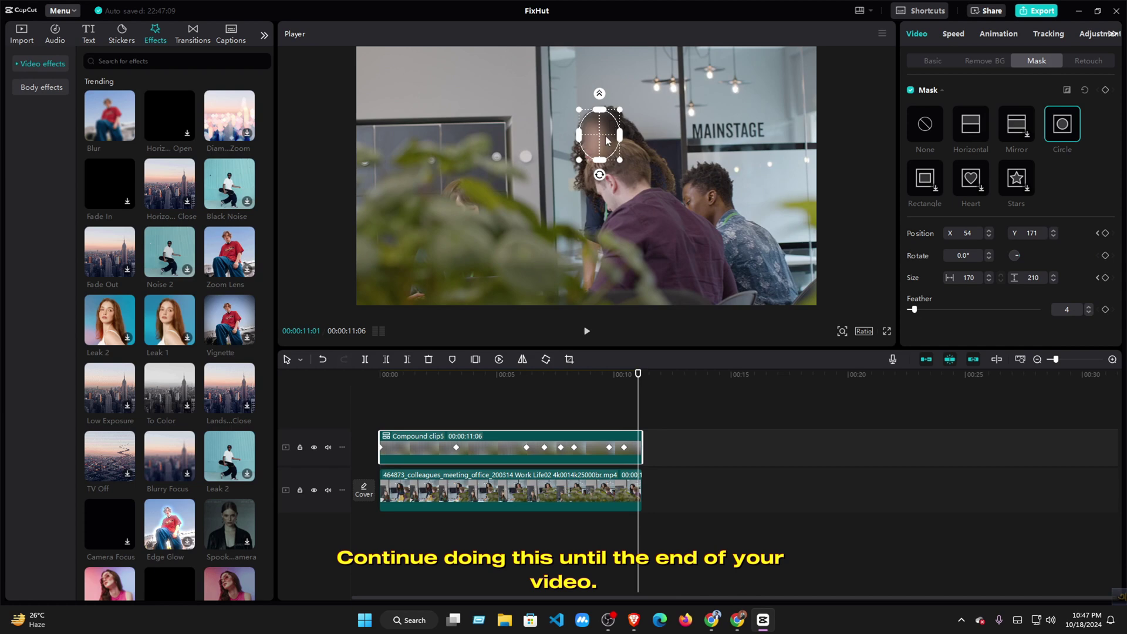
pyautogui.click(587, 333)
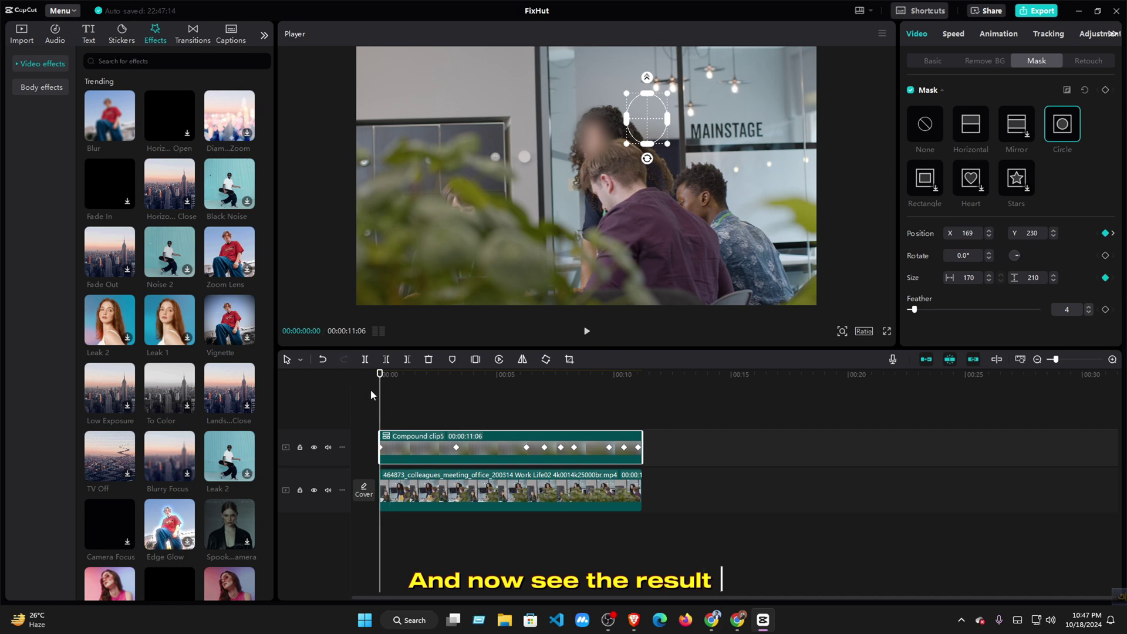
# Review the blurred footage, enlarge the mask around 00:00:08:15, and set its size to 195 by 241 at the clip's start
pyautogui.click(391, 403)
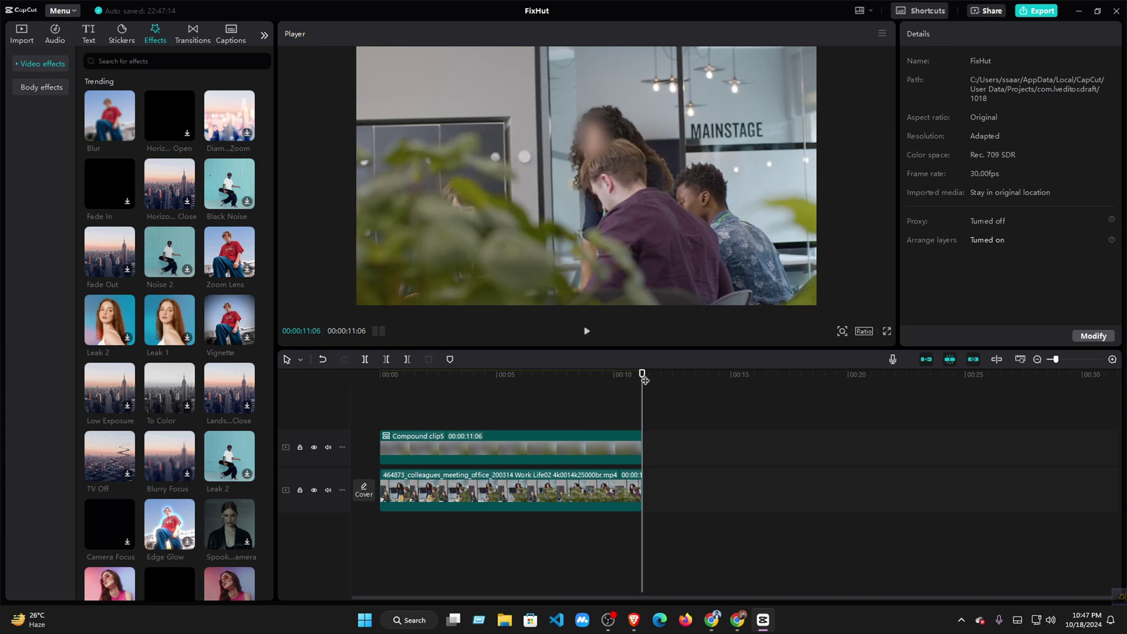
pyautogui.click(581, 390)
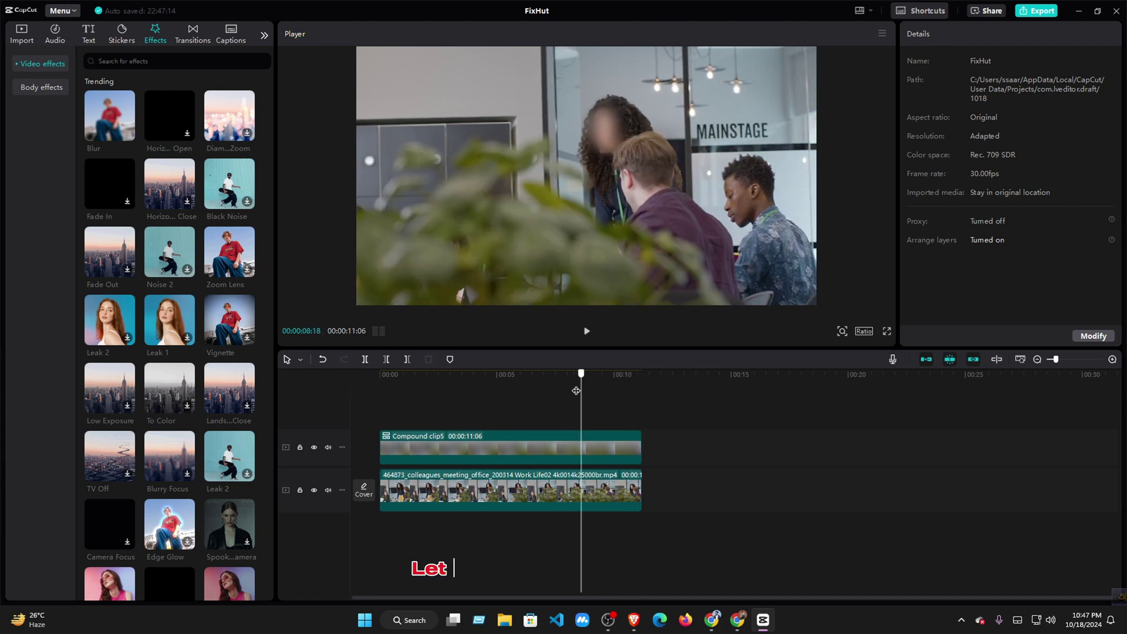
pyautogui.click(545, 450)
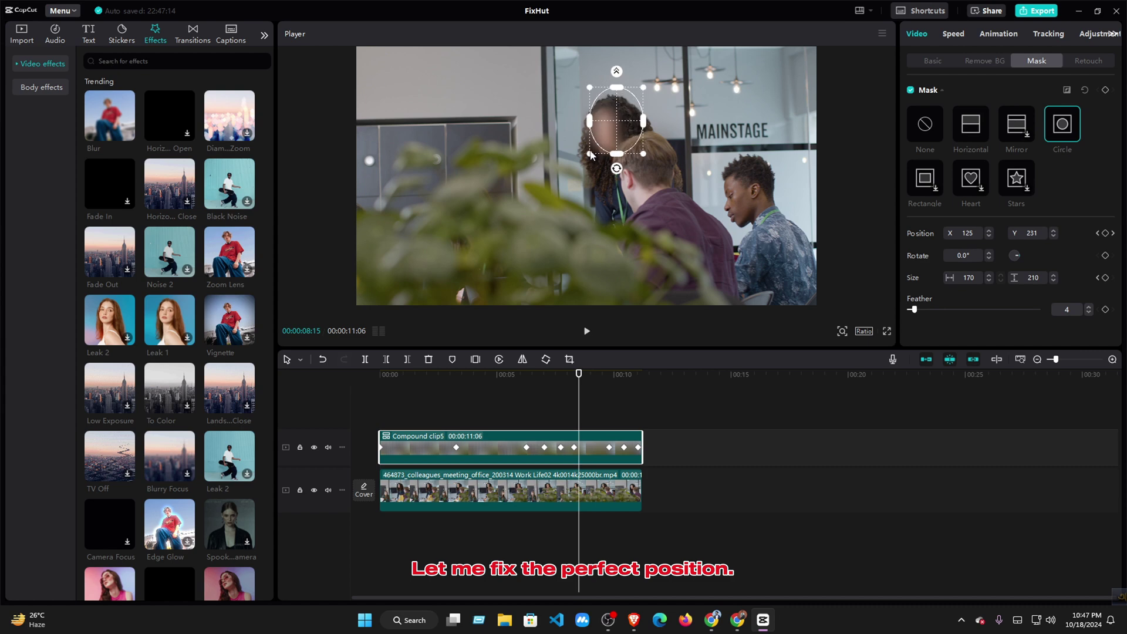
pyautogui.scroll(3, 625, 129)
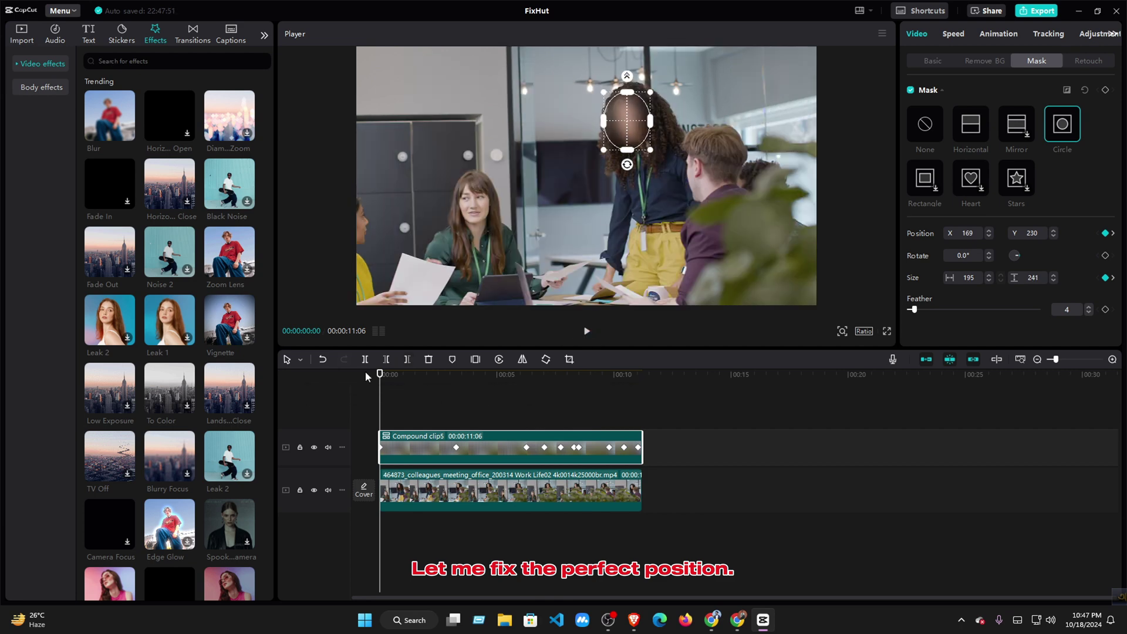
# Play the clip from about 3 seconds to check how the blur follows the woman's face
pyautogui.click(460, 381)
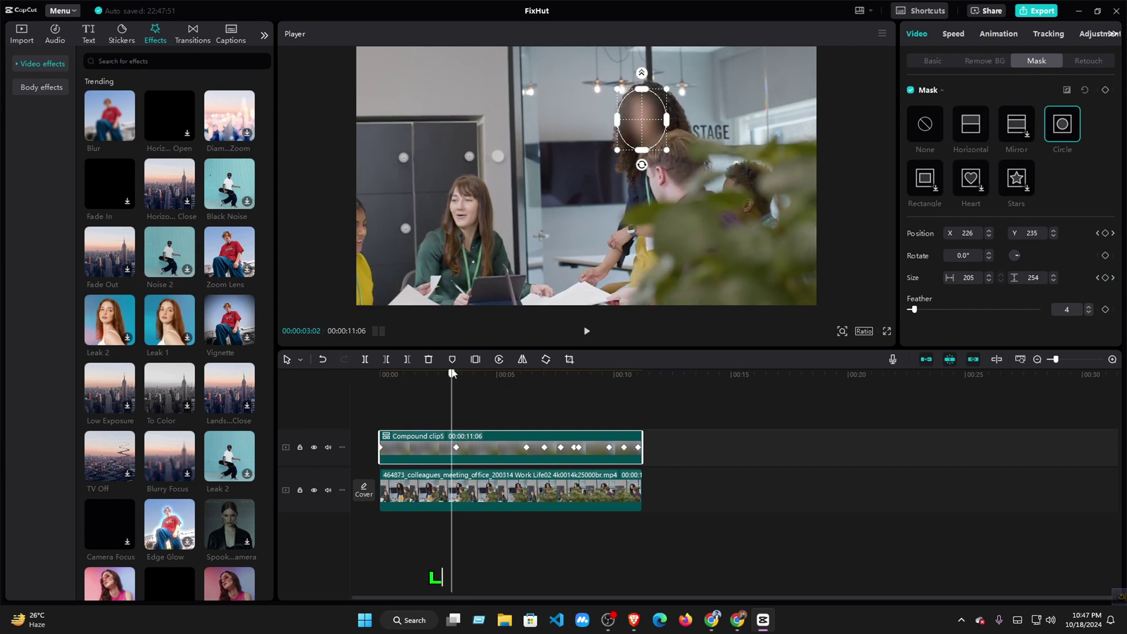
pyautogui.click(587, 331)
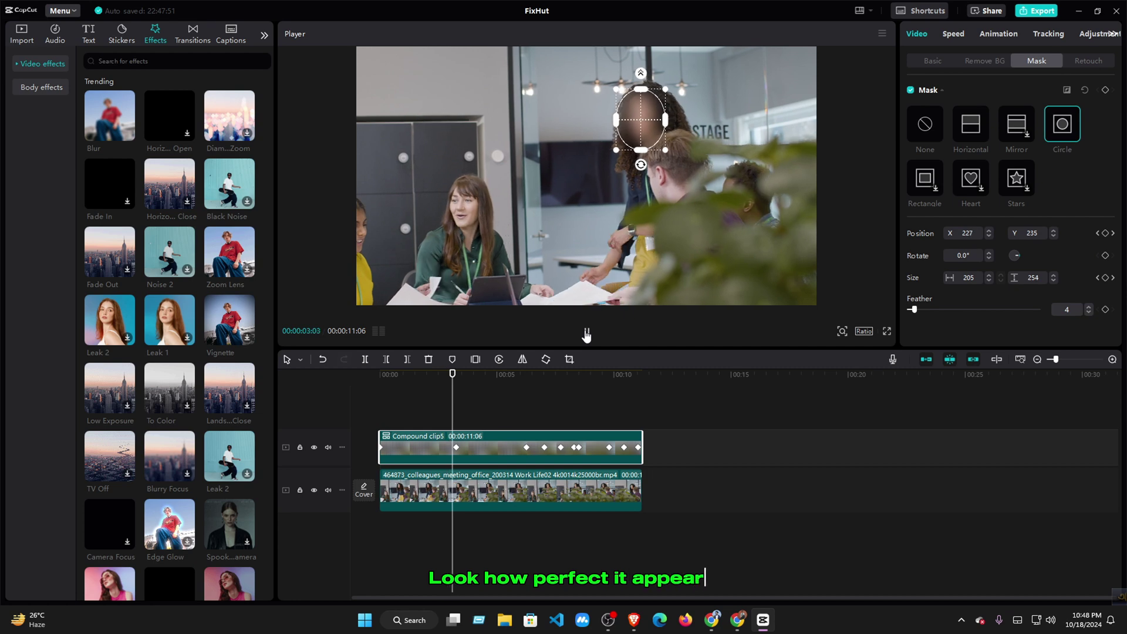